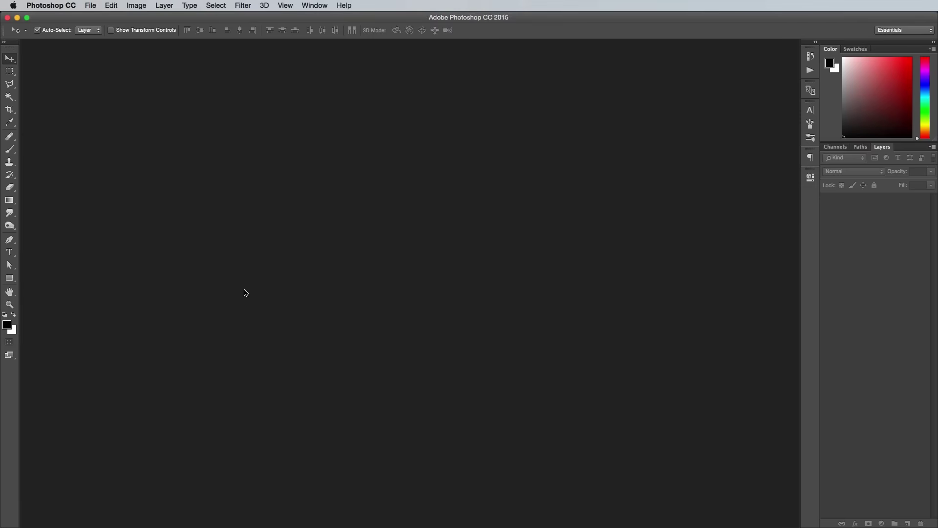
Load model-pose-1.jpg and model-pose-2.jpg as stacked layers in a new document with Load Files into Stack
click(91, 6)
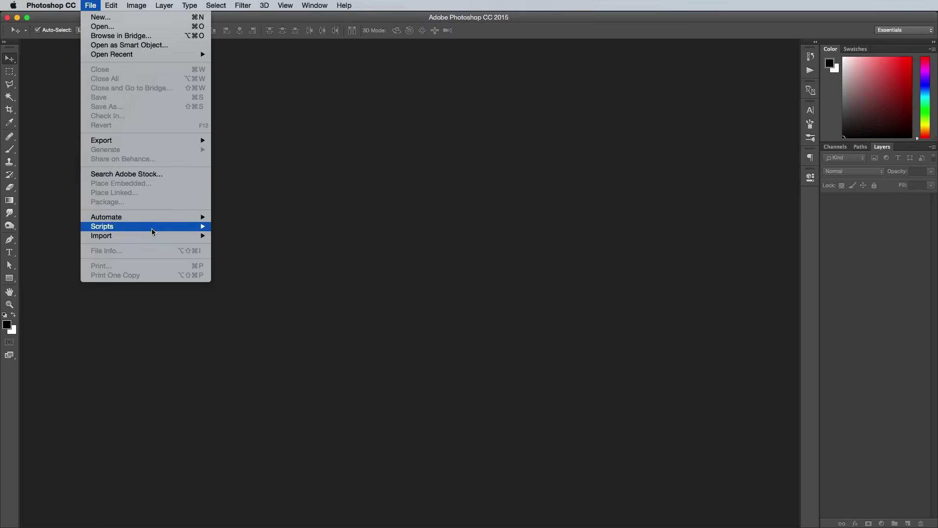
mouse_move(154, 228)
click(284, 297)
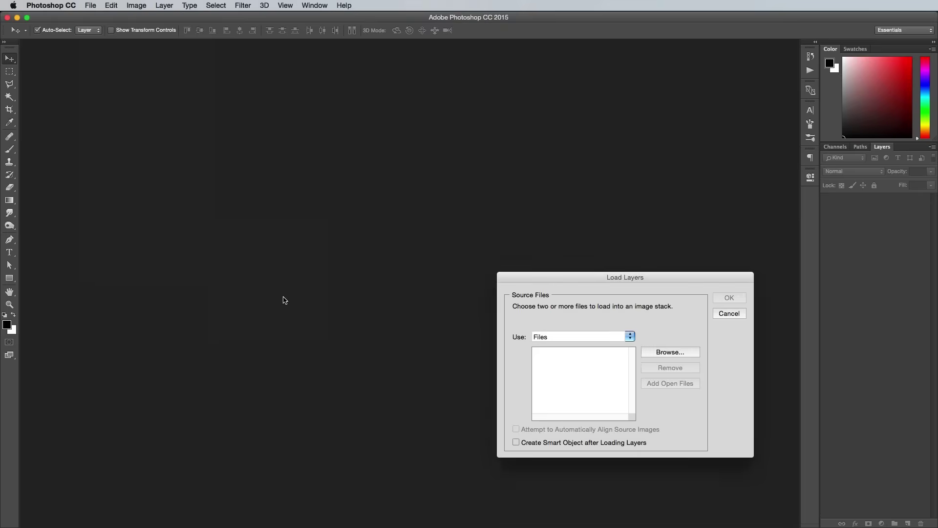
click(669, 351)
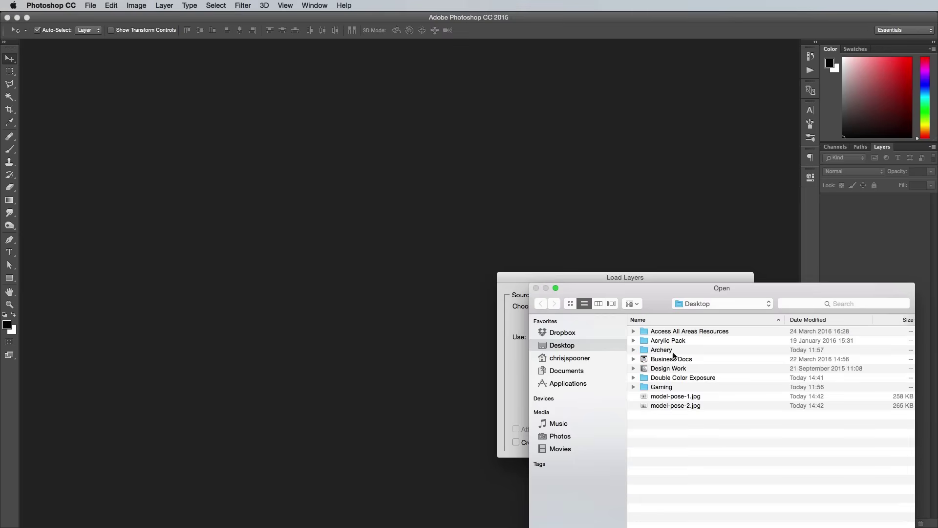
click(688, 396)
shift+click(691, 405)
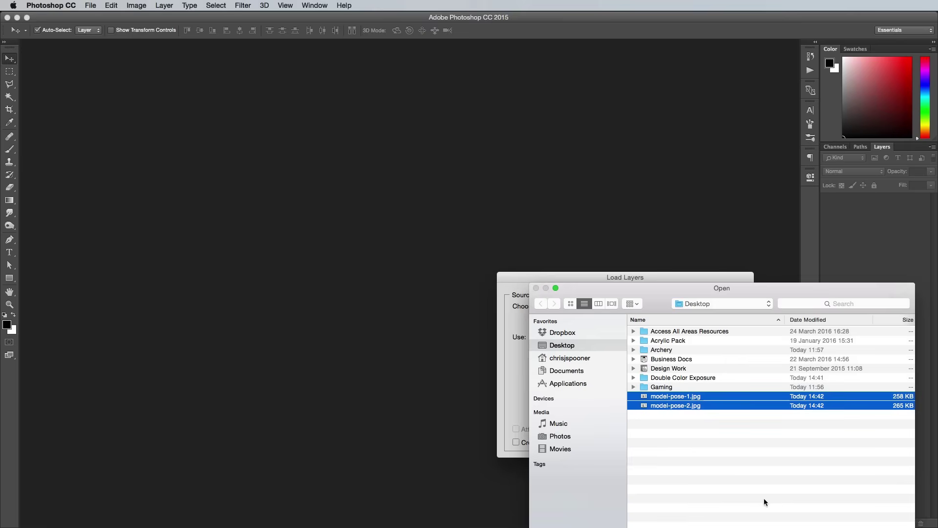
key(Return)
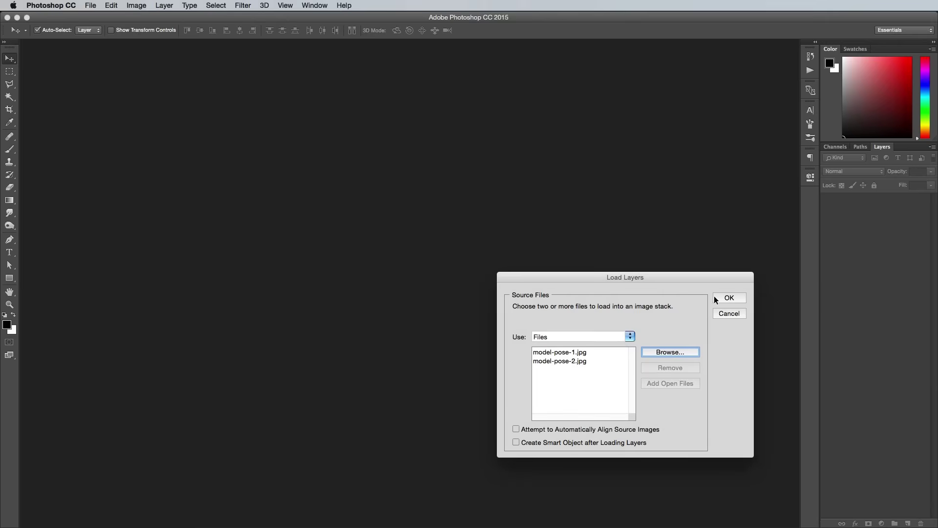
click(716, 298)
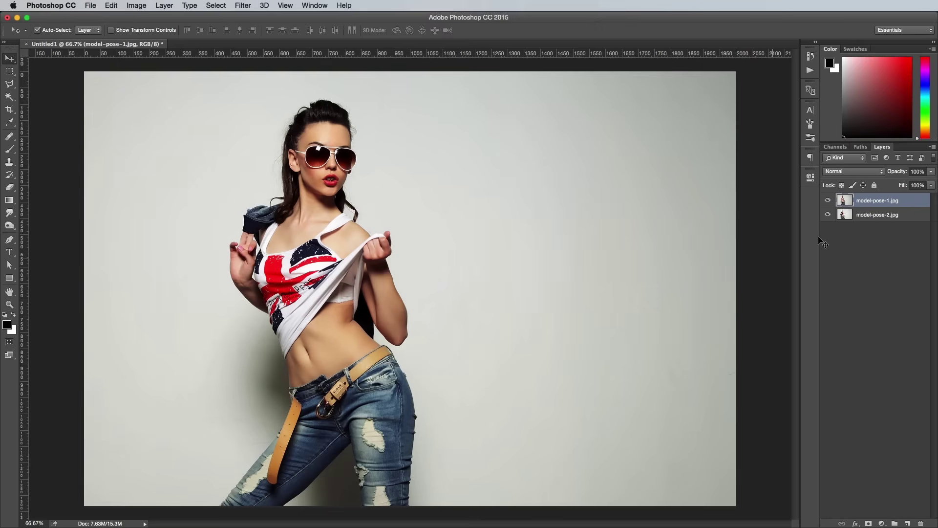
Preview each R, G, B channel exclusion on model-pose-1.jpg, then apply blending with only R unchecked
double_click(913, 202)
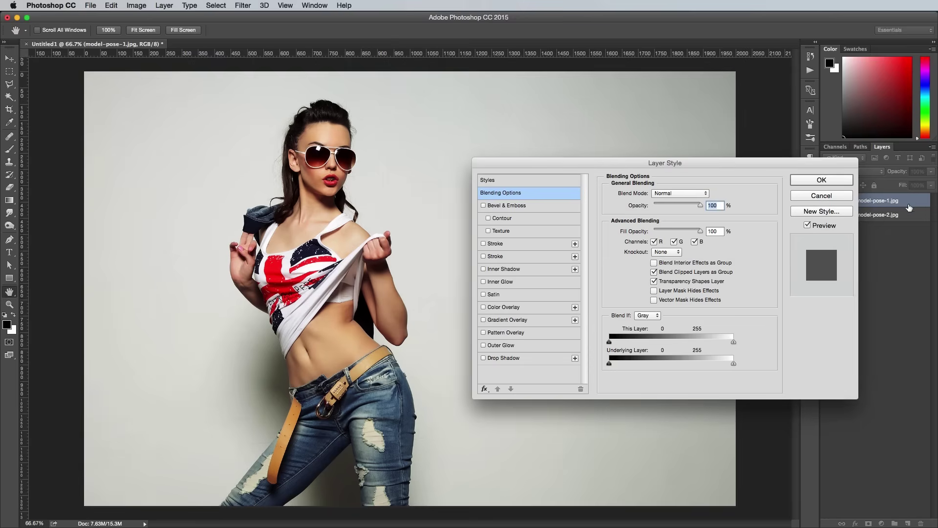
click(655, 242)
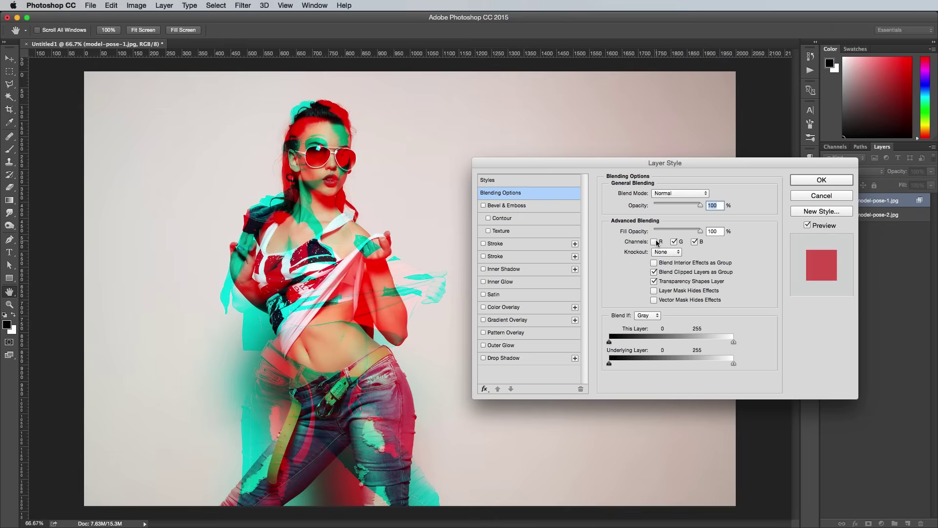
click(655, 242)
click(675, 242)
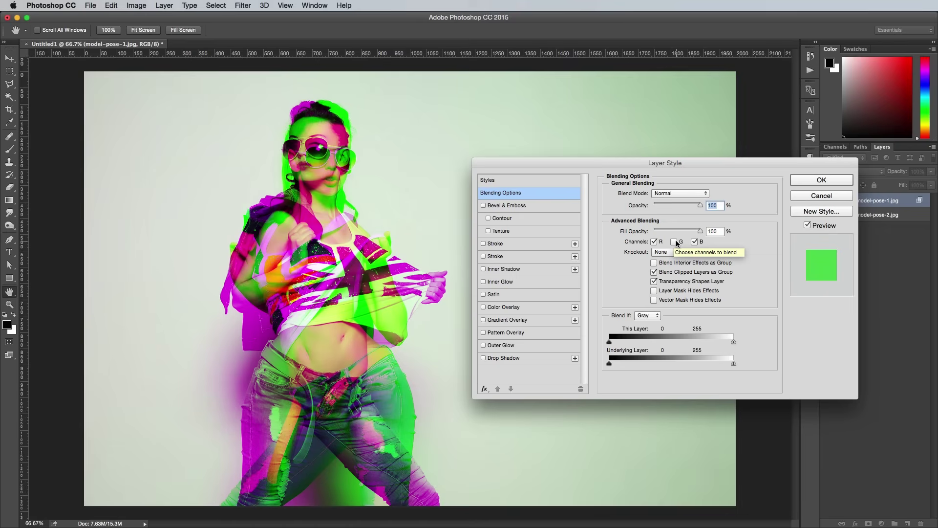
click(674, 242)
click(694, 242)
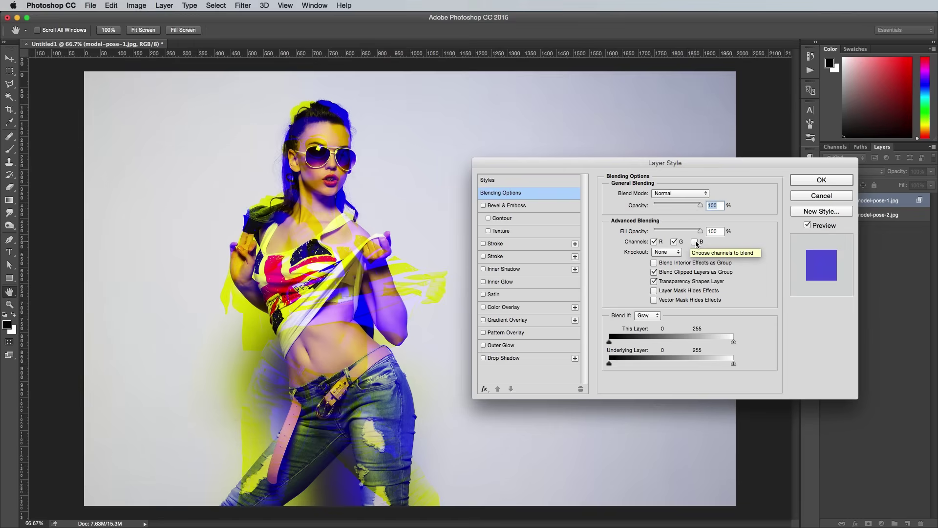
click(695, 242)
click(655, 242)
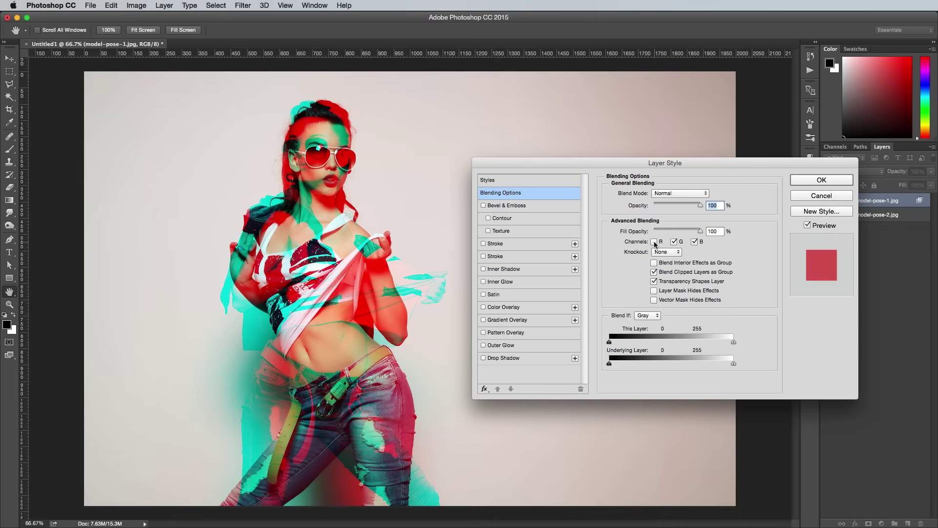
click(800, 181)
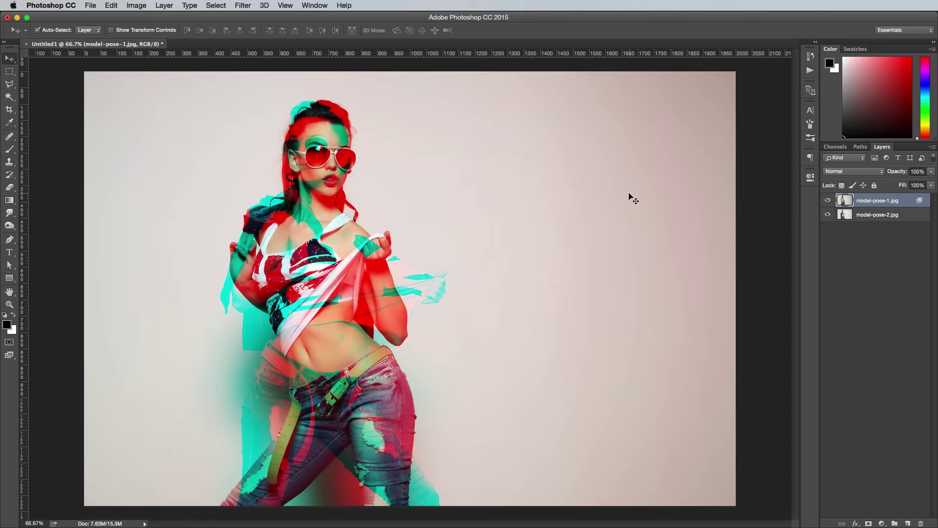
Shift the top pose layer slightly right and down with Free Transform
key(super+t)
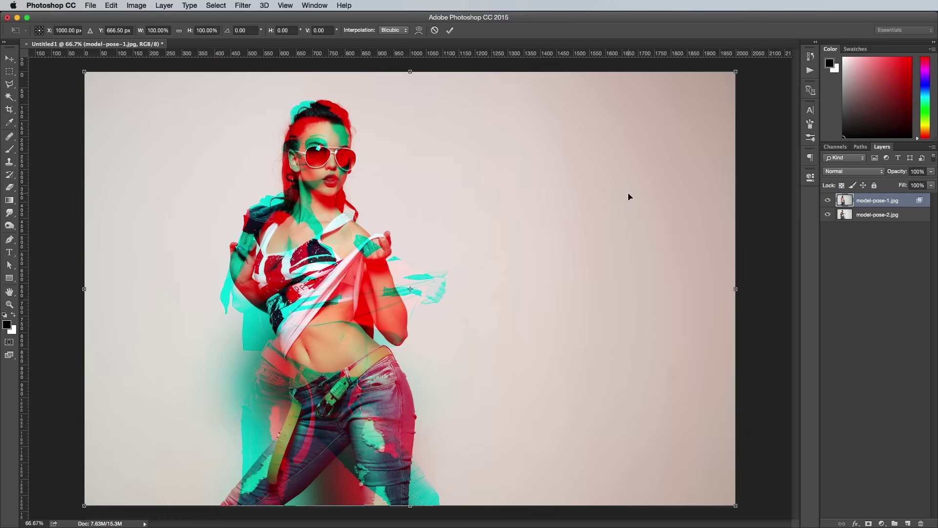
drag(480, 199, 526, 200)
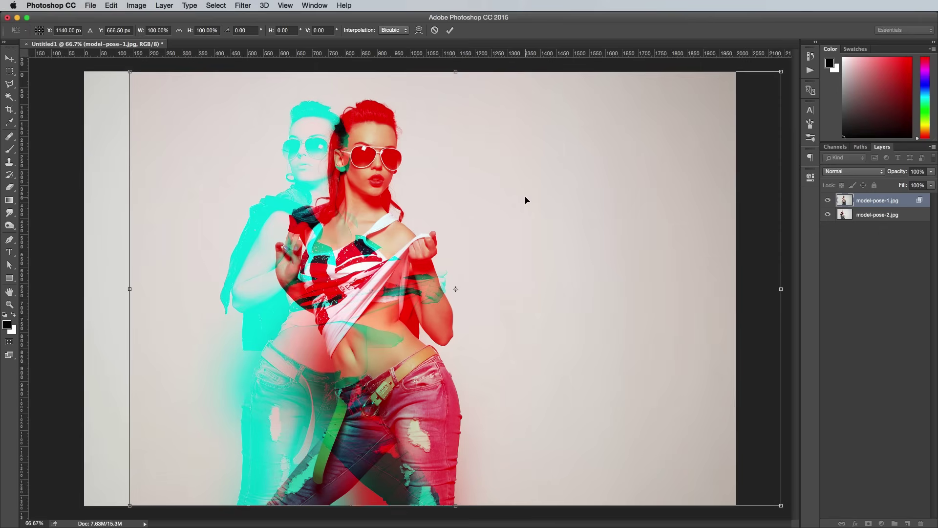
key(Return)
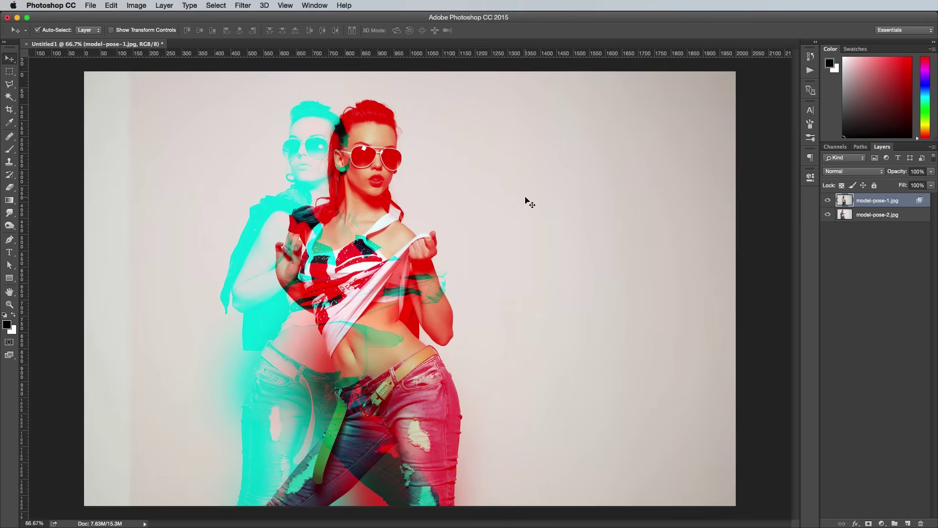
Fill the left-edge gap by stretching a tall selected background strip out to the canvas edge
click(10, 71)
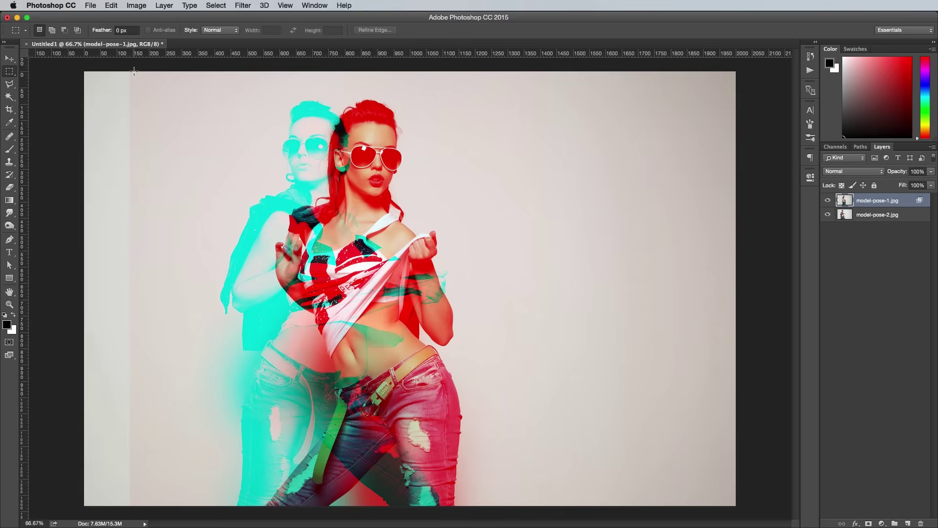
drag(130, 65, 172, 481)
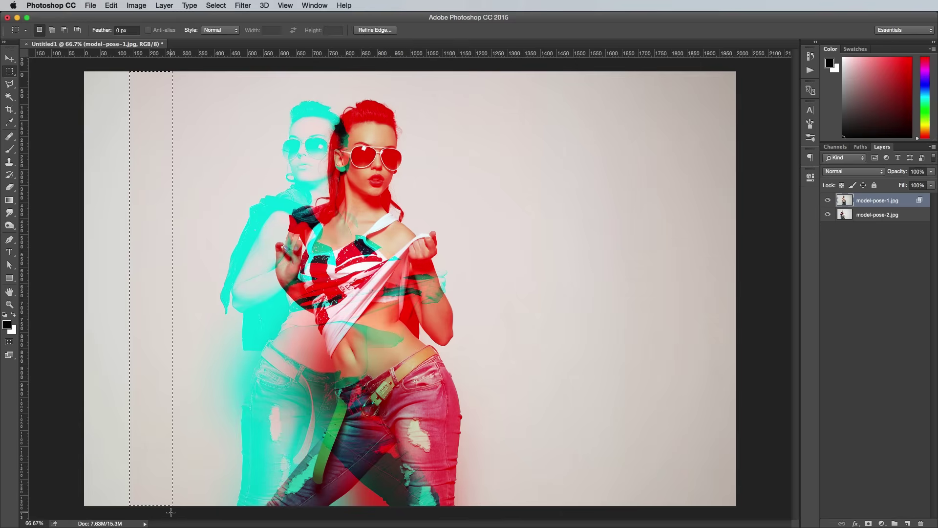
key(ctrl+t)
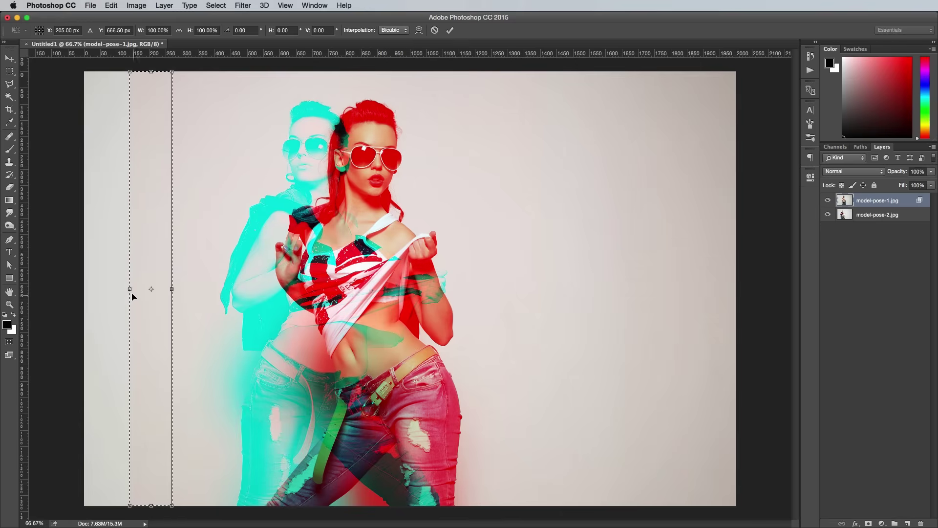
drag(130, 289, 82, 289)
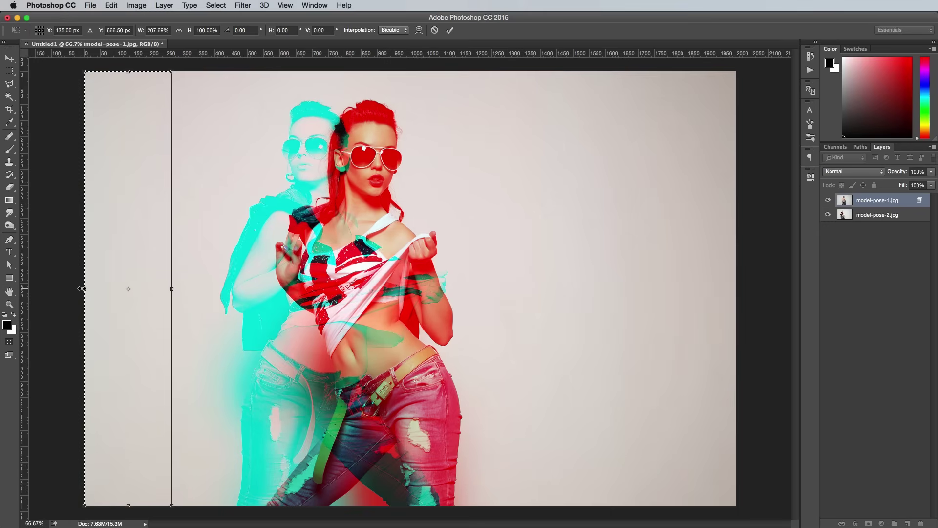
key(Return)
key(ctrl+d)
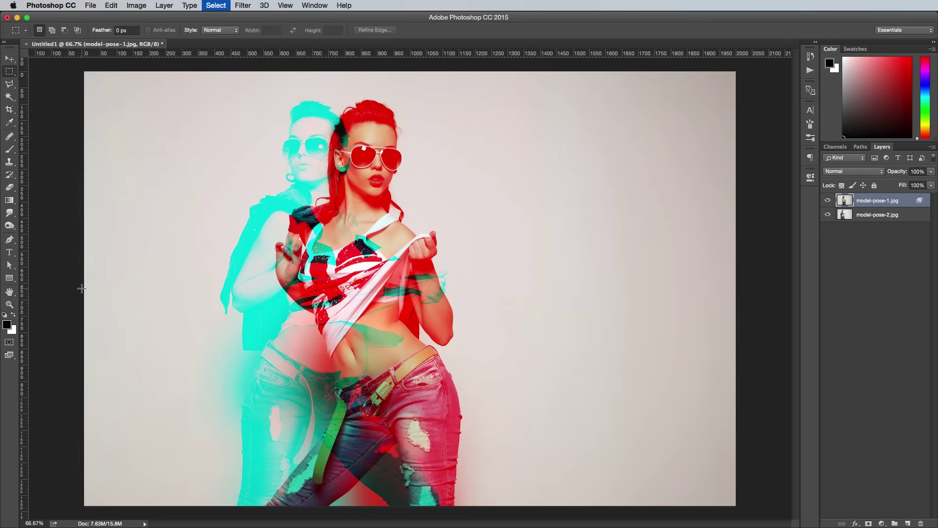
key(v)
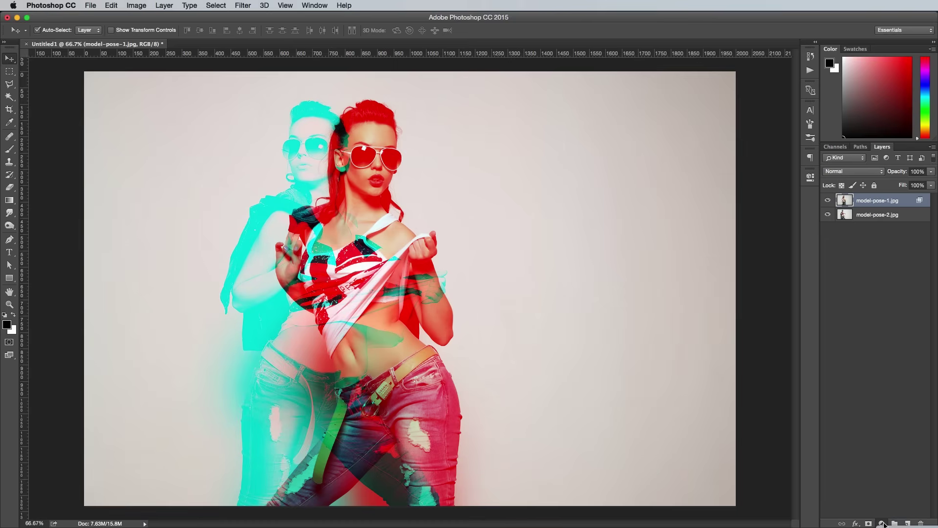
Add a Selective Color layer, boost cyan in Reds, and set Cyans to +52, +45, +22, +90
click(882, 523)
click(901, 519)
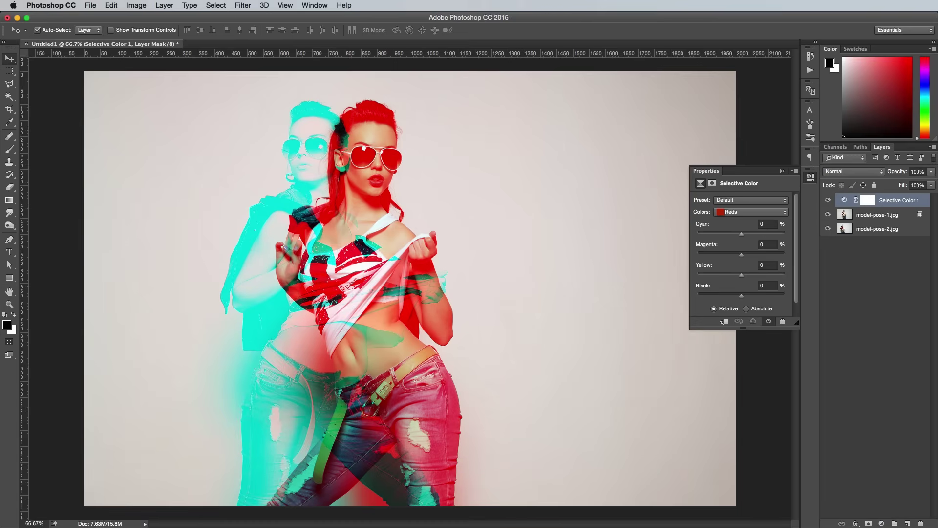
drag(741, 234, 735, 296)
click(738, 215)
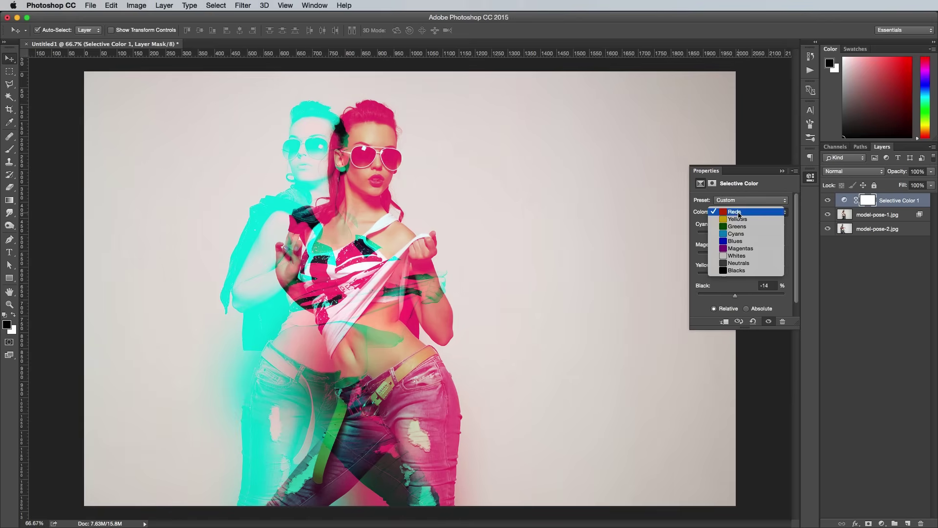
click(739, 241)
drag(751, 236, 772, 297)
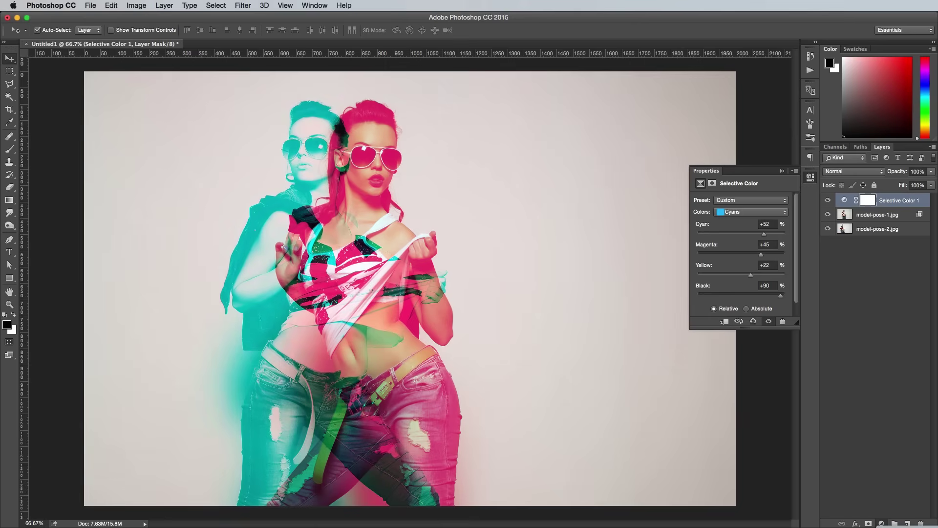
Add a Levels adjustment layer with input levels set to 22, 1.00 and 236
click(882, 523)
click(896, 342)
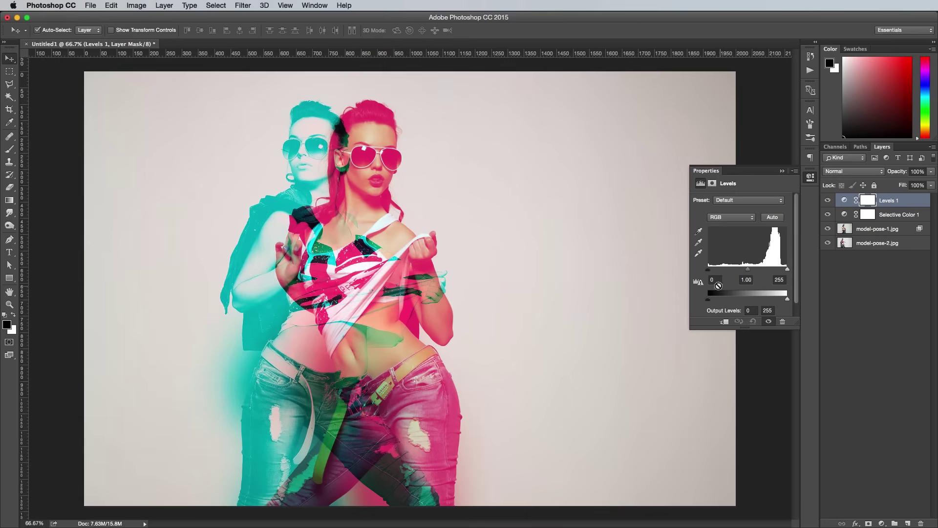
drag(710, 271, 716, 272)
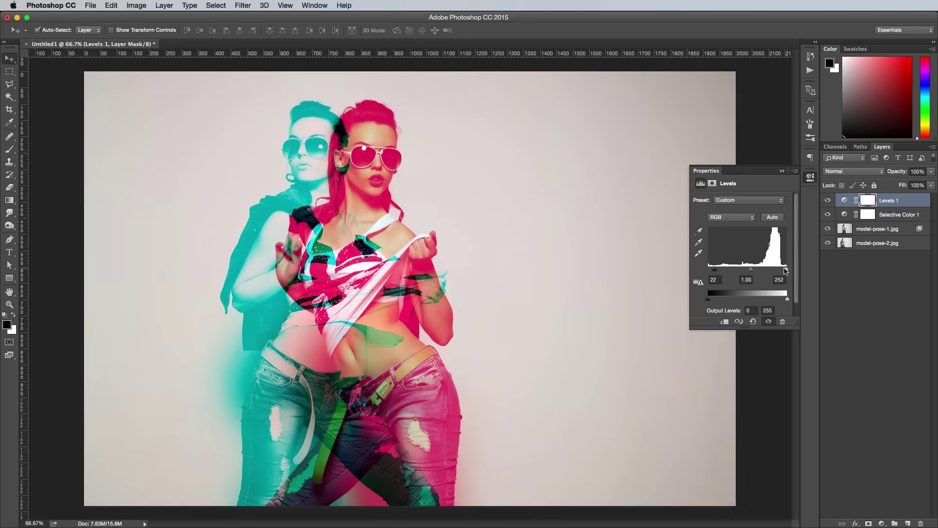
drag(785, 270, 781, 271)
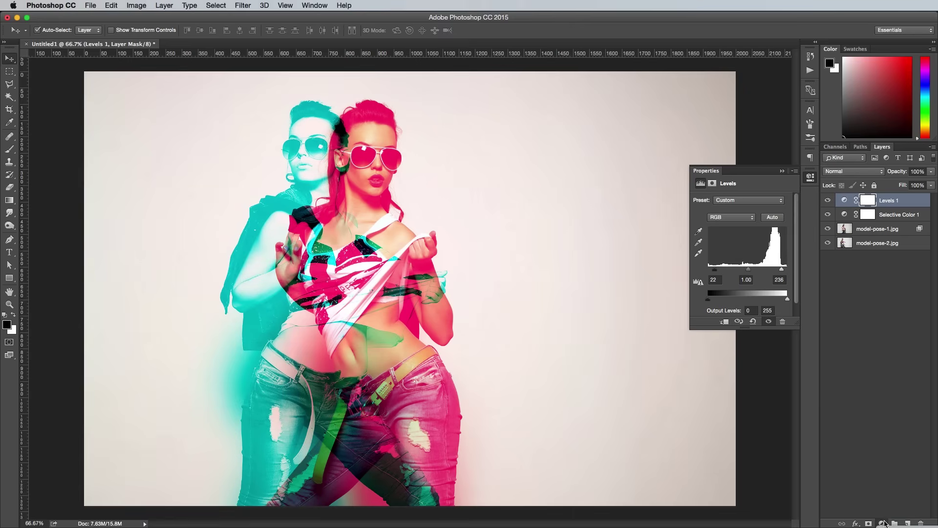
Add Color Balance: midtones toward cyan/green, shadows toward red/magenta, highlights -2, -5, -10
click(882, 523)
click(850, 385)
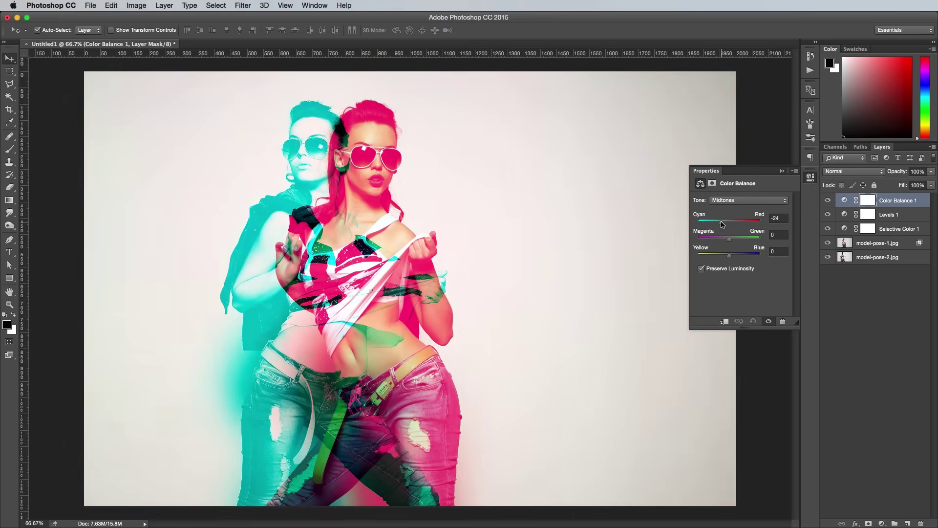
drag(729, 223, 724, 256)
click(733, 200)
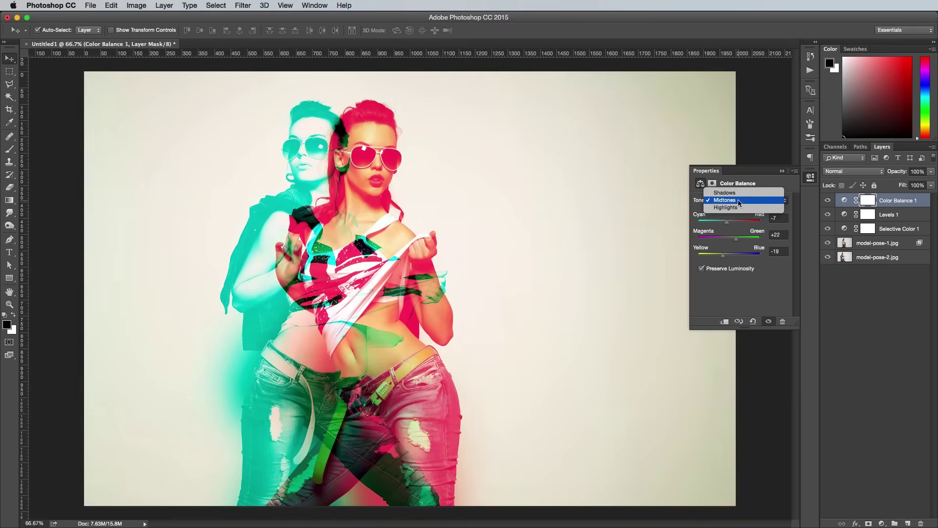
click(728, 191)
drag(730, 222, 723, 255)
click(738, 200)
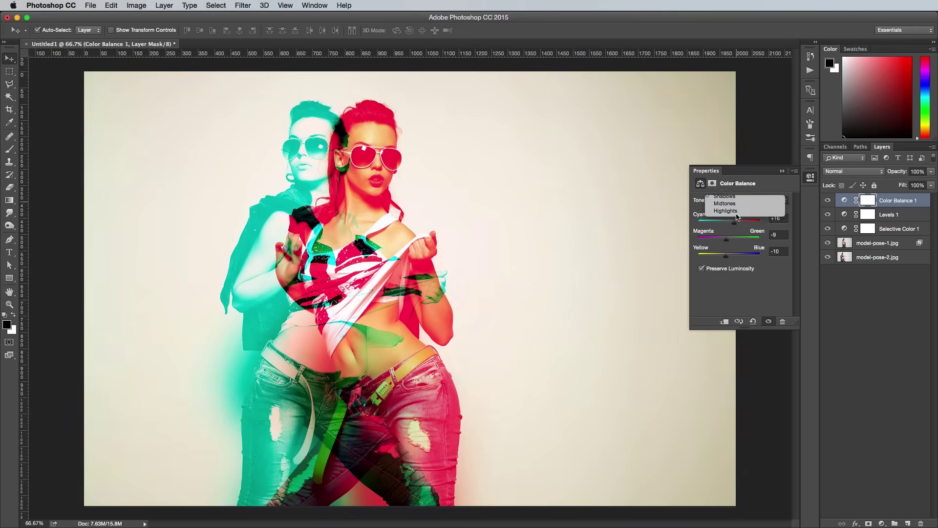
click(728, 219)
drag(729, 221, 726, 256)
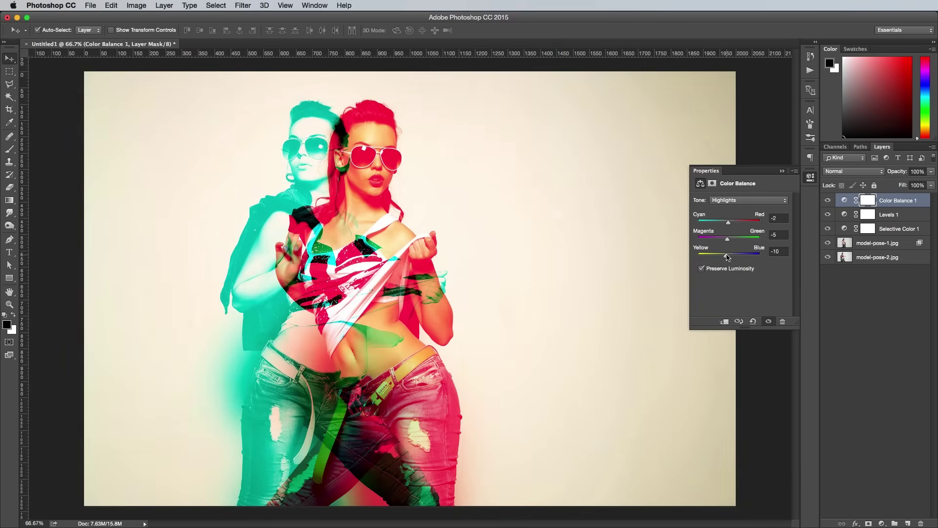